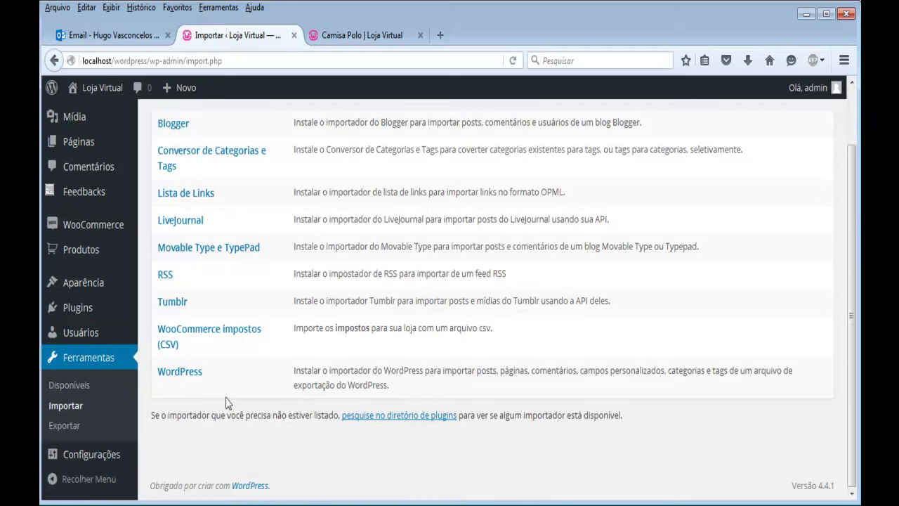
Install the WordPress importer plugin (Importador do WordPress), activate it and run the importer.
click(177, 377)
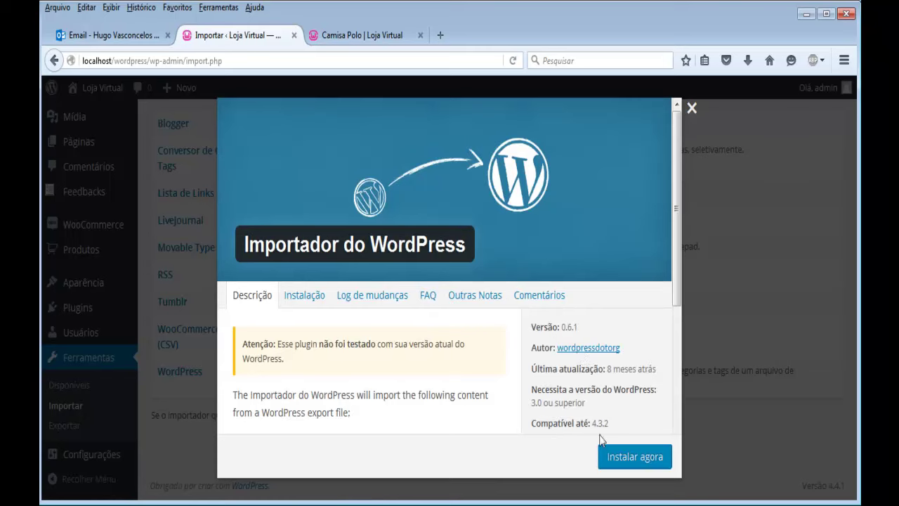
click(631, 460)
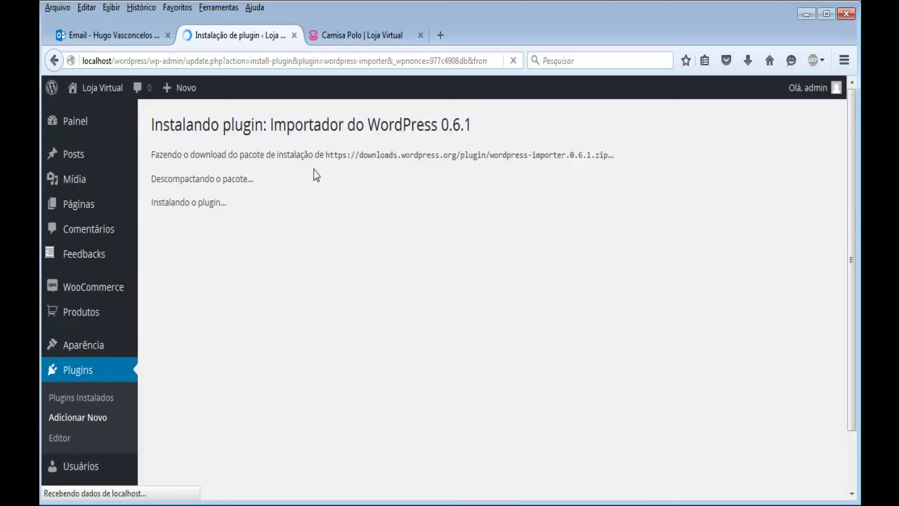
click(176, 253)
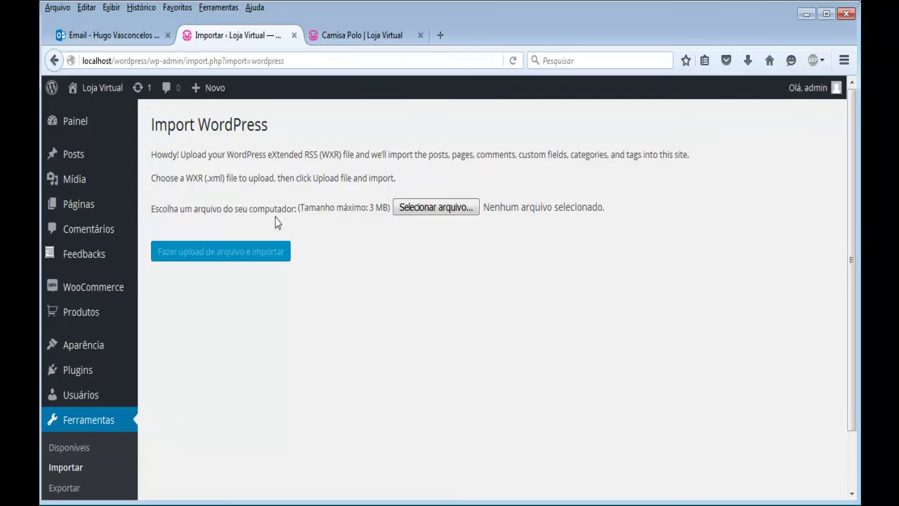
Upload dummy-data.xml for import from the woocommerce plugin folder under C:\wamp\www\wordpress\wp-content\plugins.
click(413, 211)
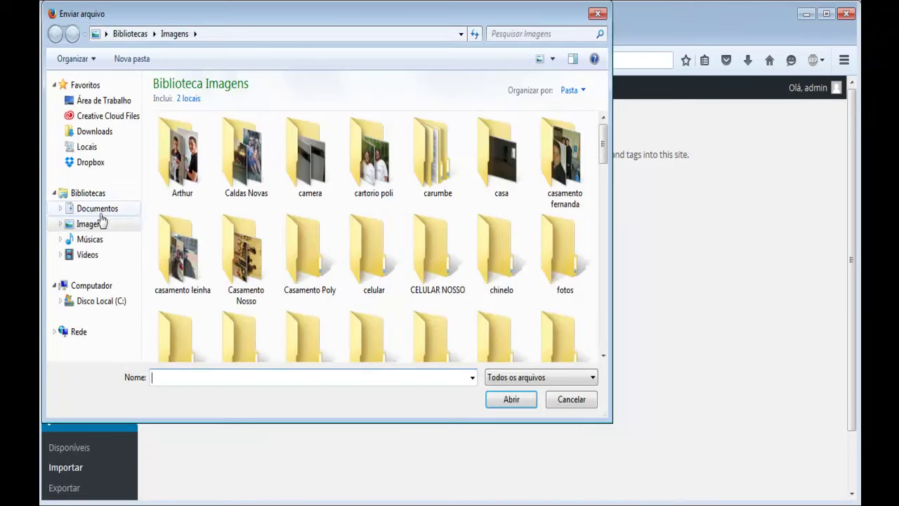
click(116, 303)
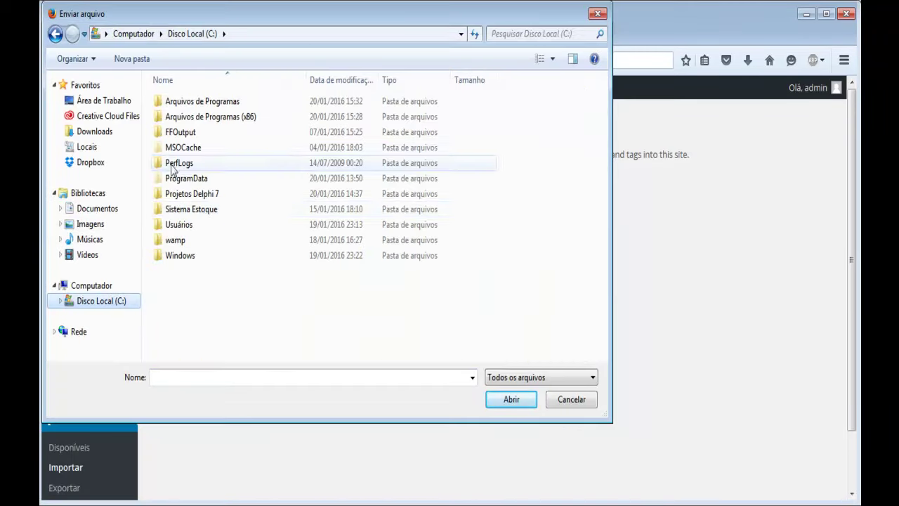
click(188, 241)
double_click(188, 241)
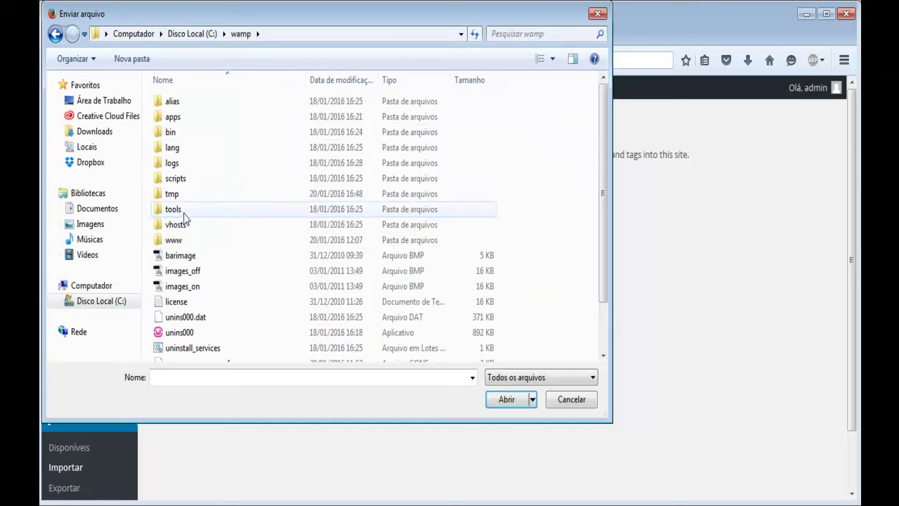
double_click(187, 241)
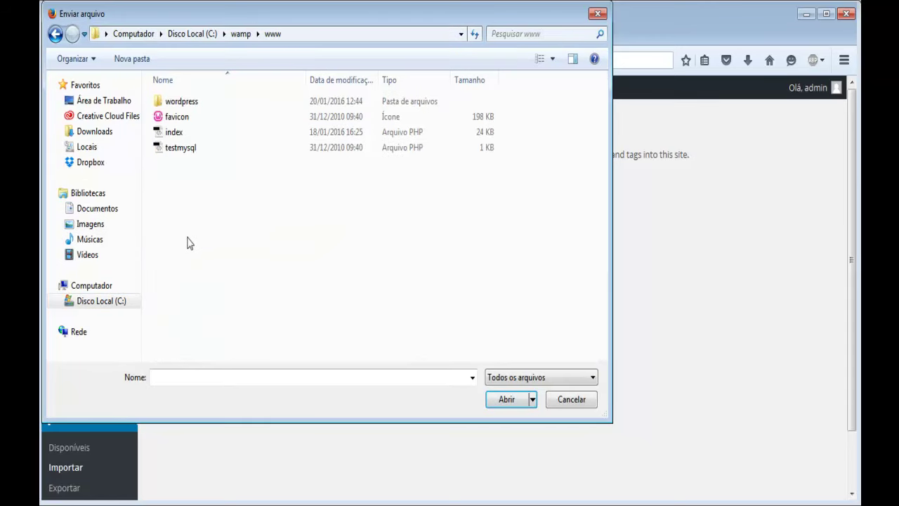
double_click(191, 101)
double_click(191, 117)
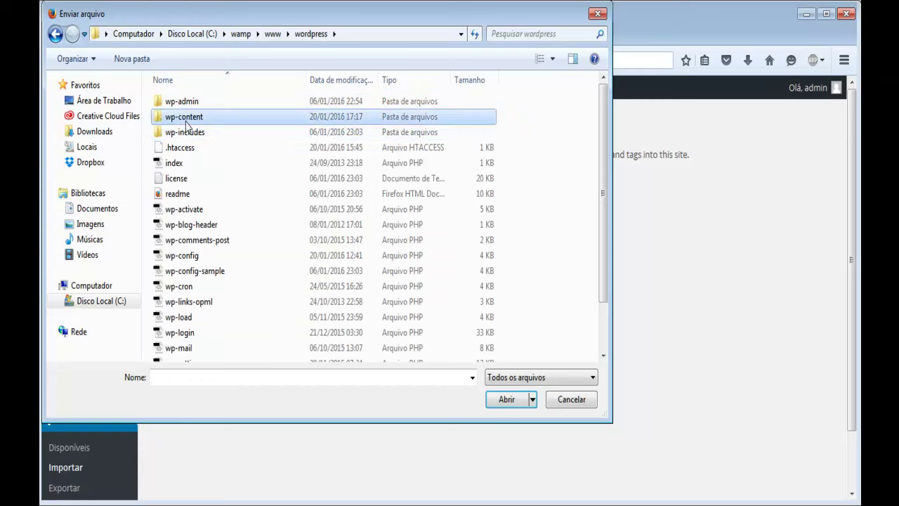
click(197, 117)
double_click(195, 119)
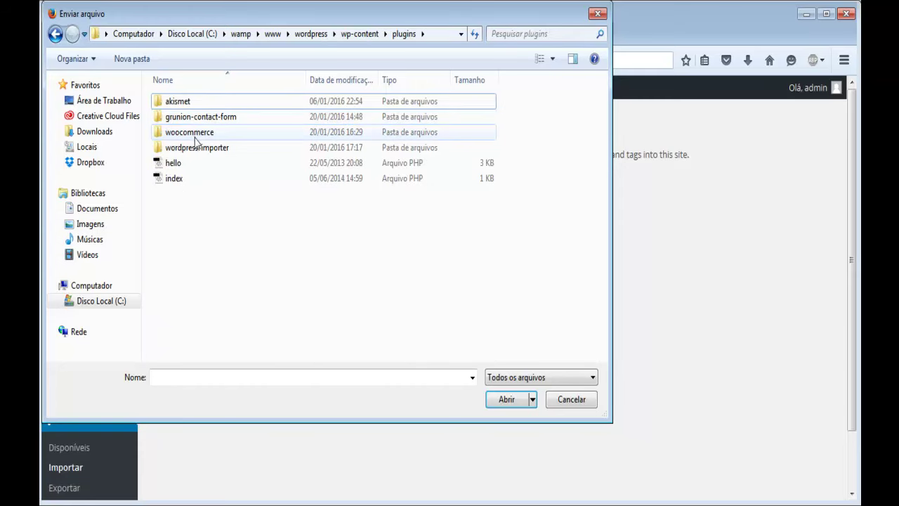
double_click(200, 133)
double_click(185, 119)
double_click(190, 102)
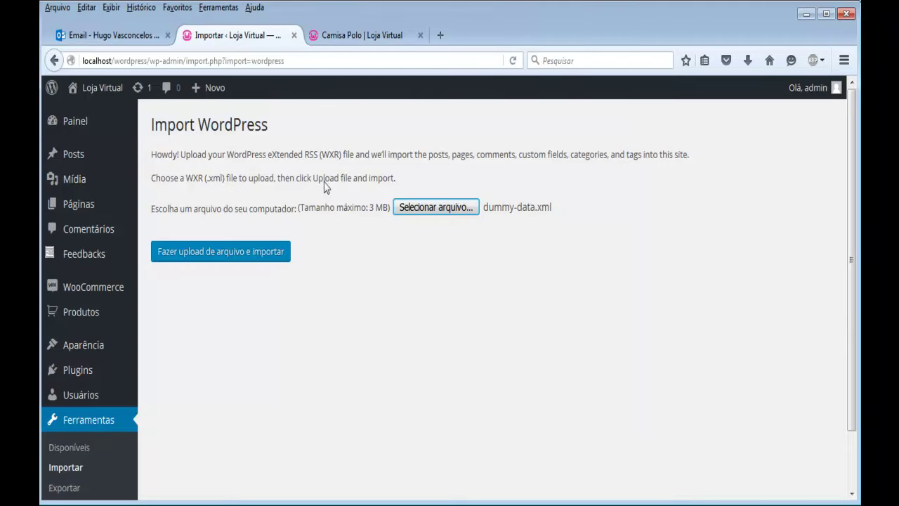
click(215, 258)
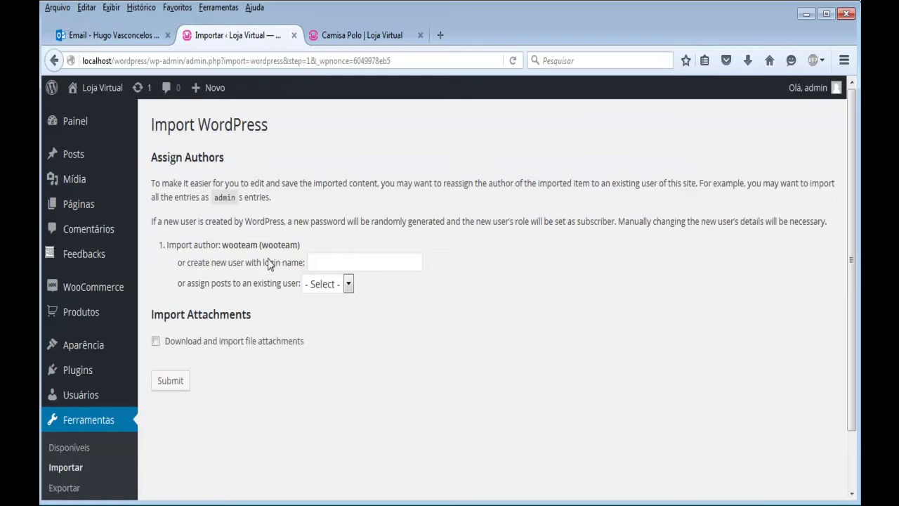
Assign the imported posts to the existing user admin, include file attachments, and submit the import.
click(326, 287)
click(327, 317)
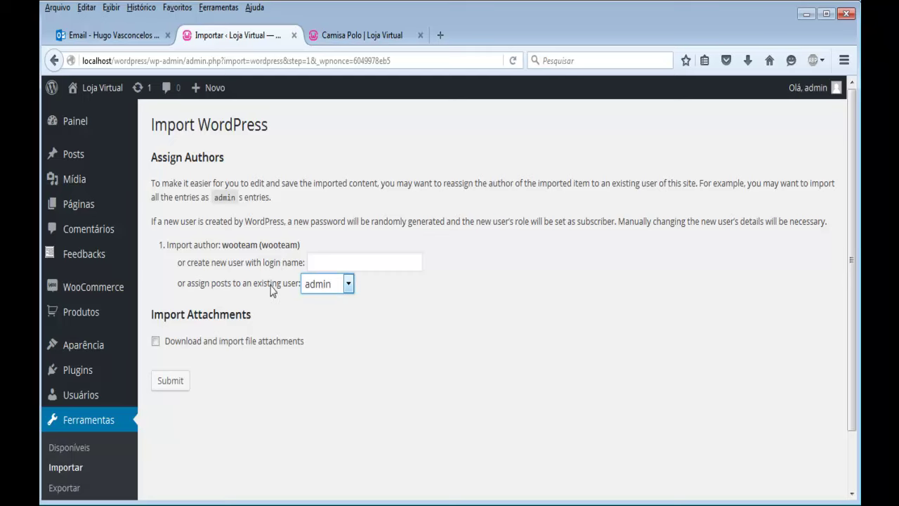
click(182, 350)
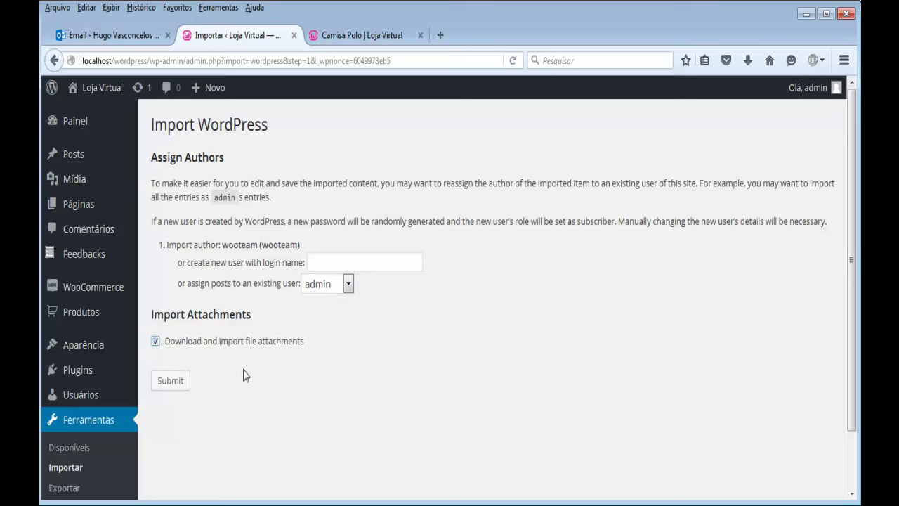
click(168, 384)
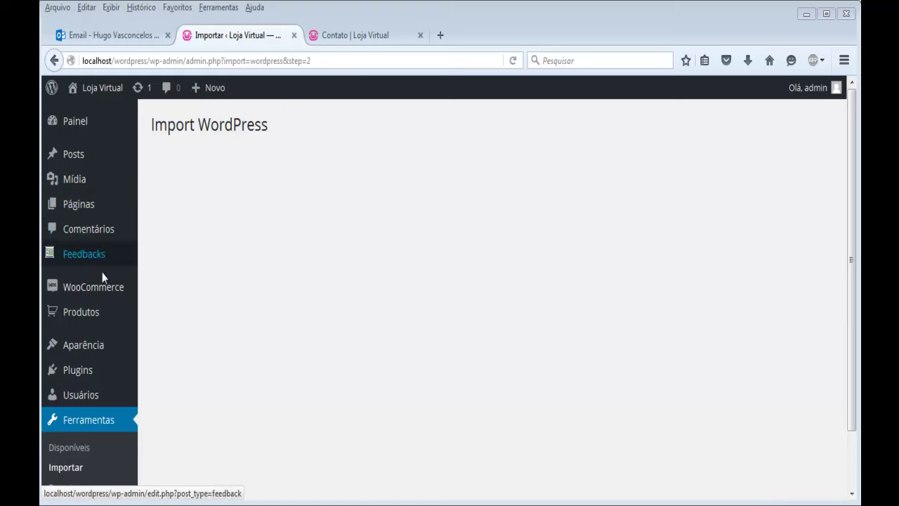
Open the store's product list and move the first Woo Logo product, in Clothing and Hoodies, to the trash.
click(99, 313)
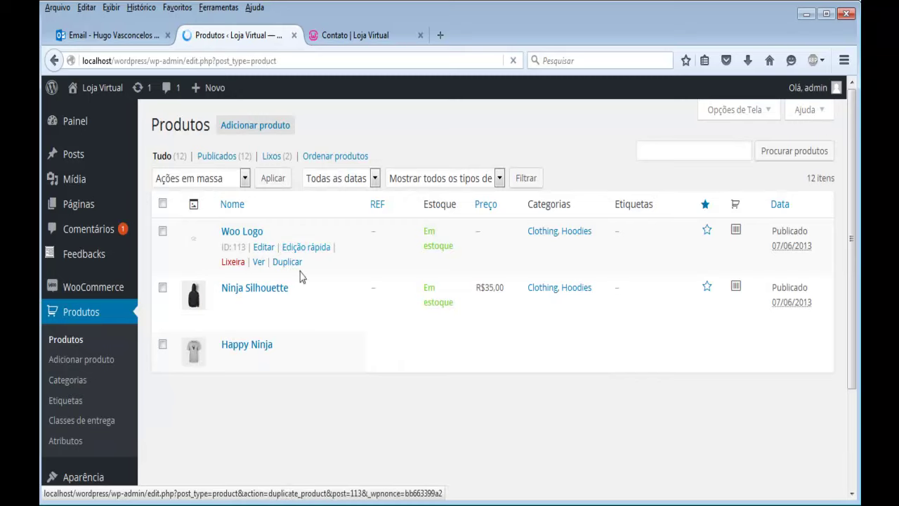
click(287, 374)
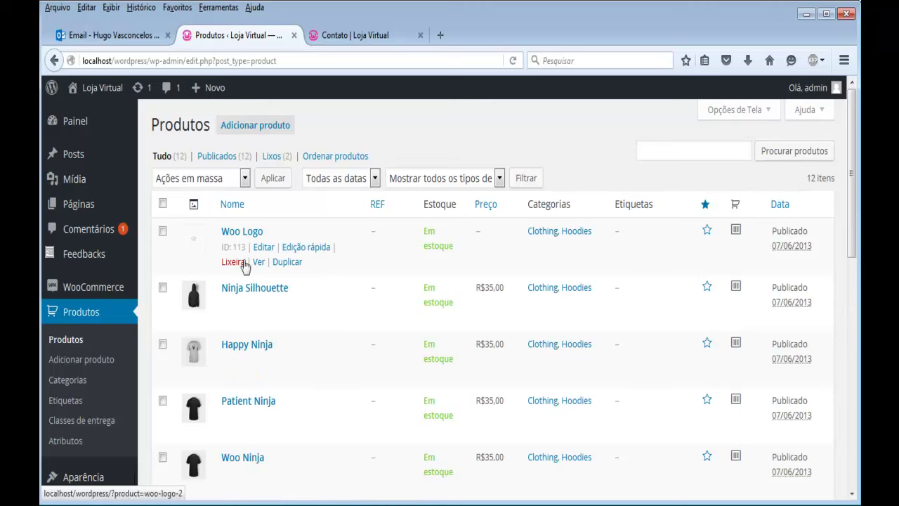
click(234, 262)
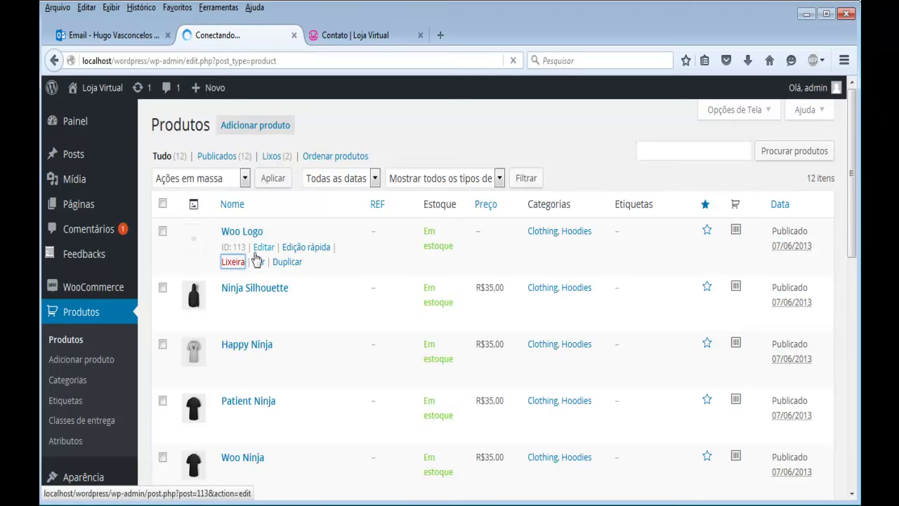
Move the Woo Logo T-shirt product at the end of the product list to the trash.
scroll(326, 297, down, 3)
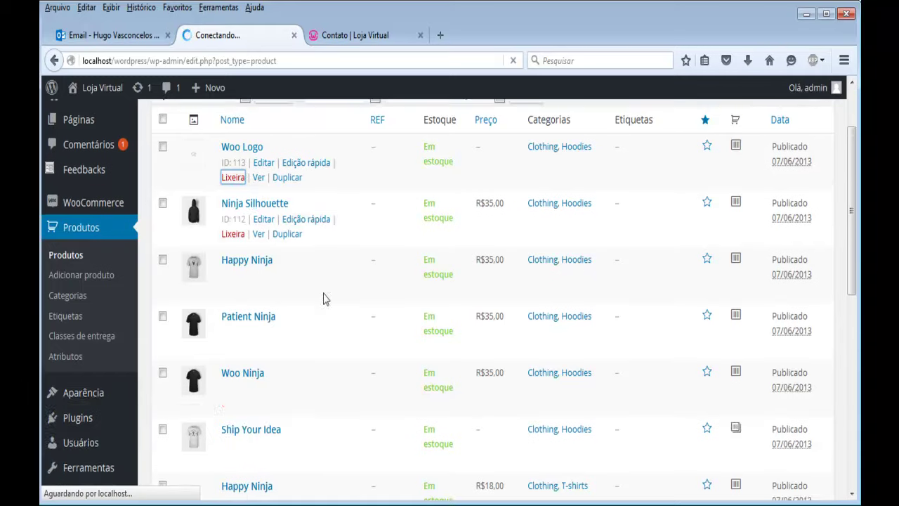
scroll(324, 297, down, 3)
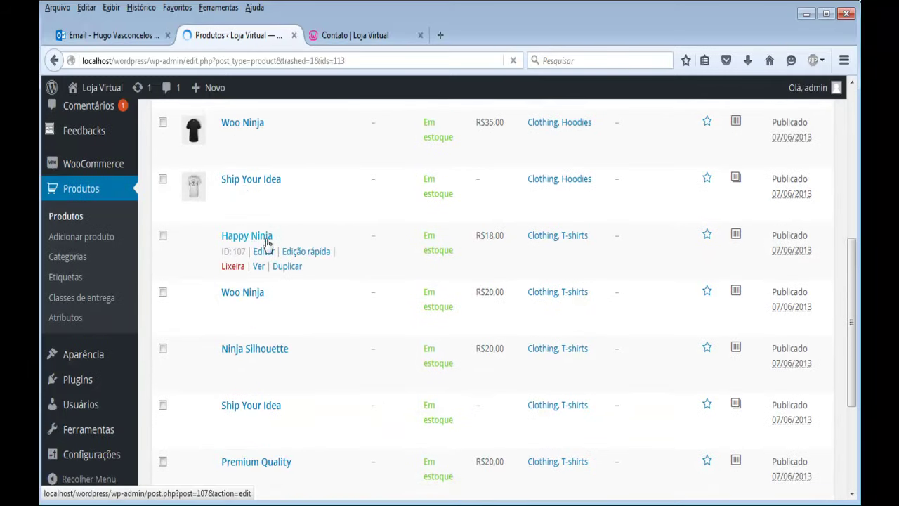
scroll(337, 336, down, 3)
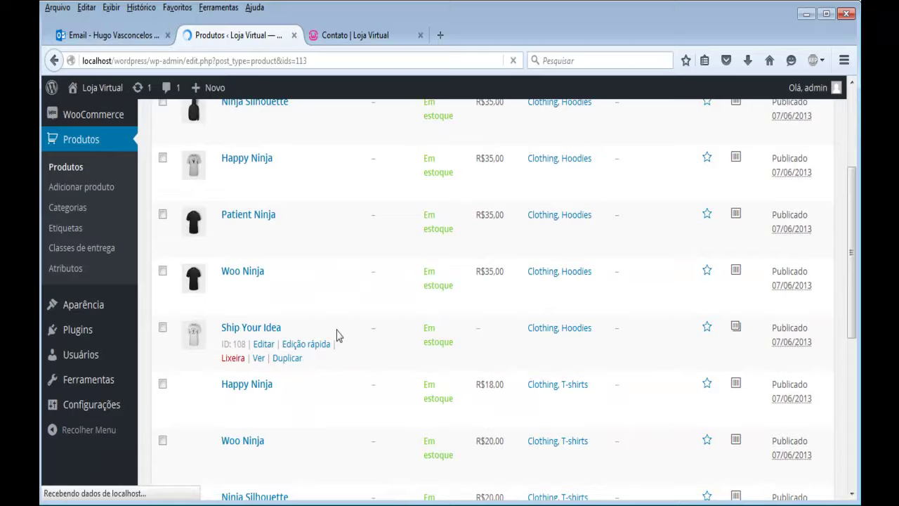
scroll(337, 336, down, 5)
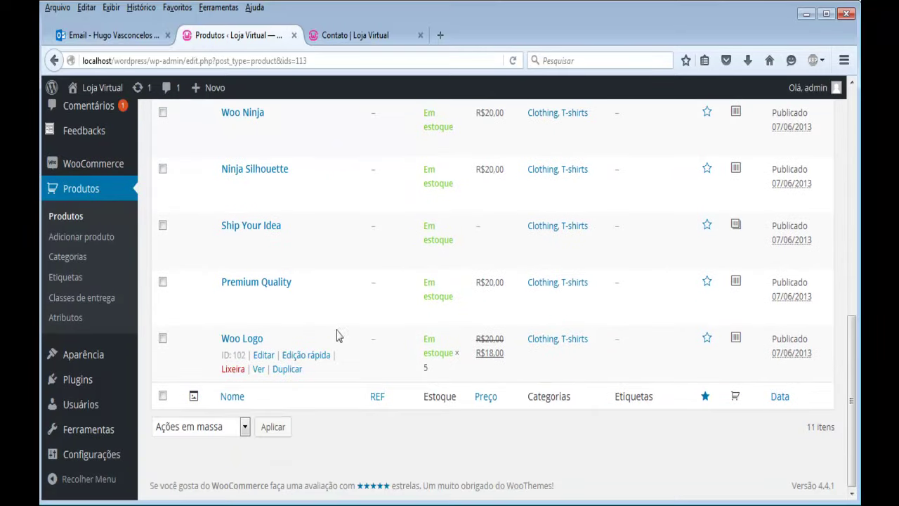
click(162, 339)
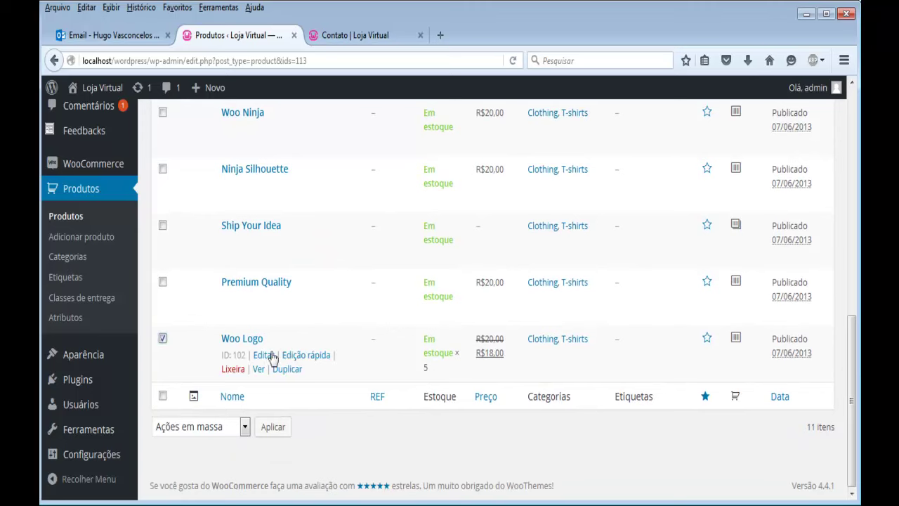
click(234, 370)
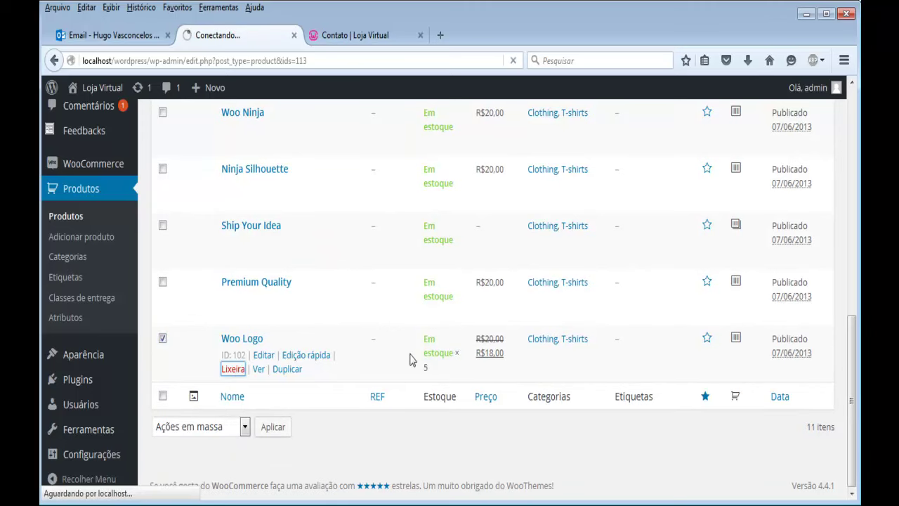
scroll(412, 361, up, 5)
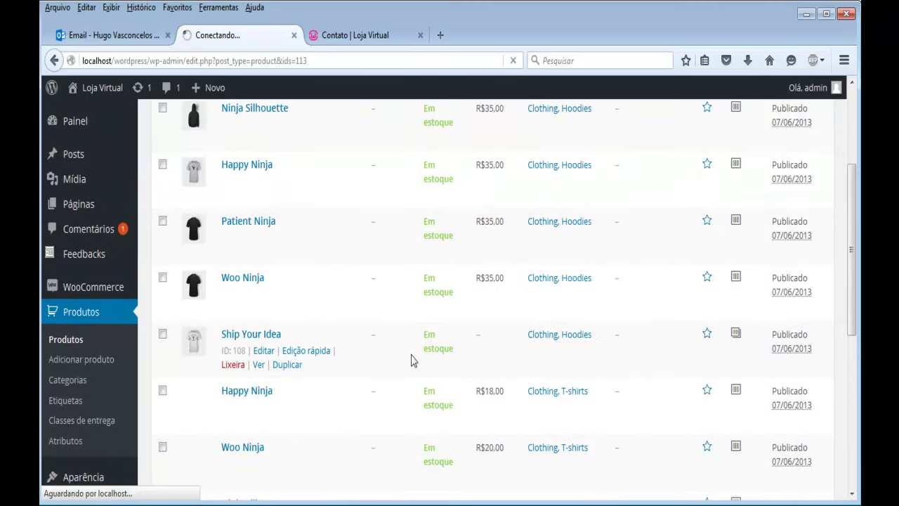
Open the storefront's Loja page and sort its products by popularity.
click(327, 35)
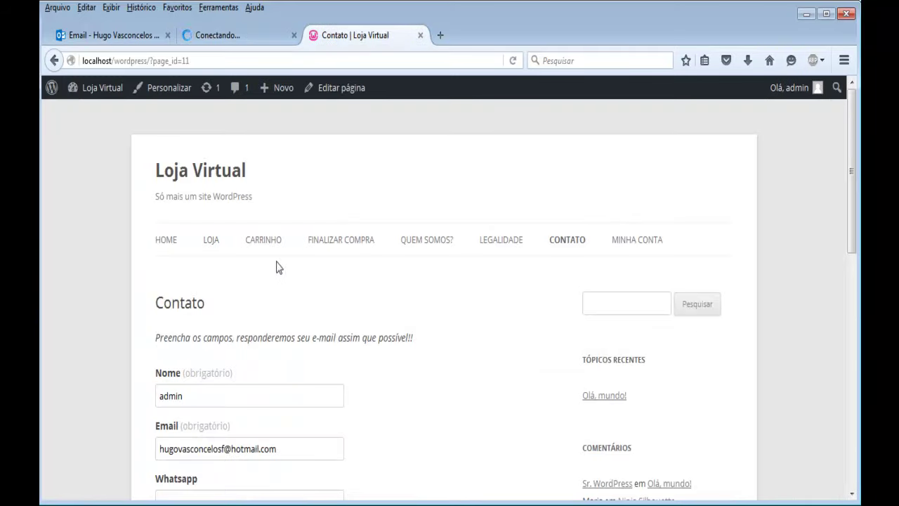
click(212, 240)
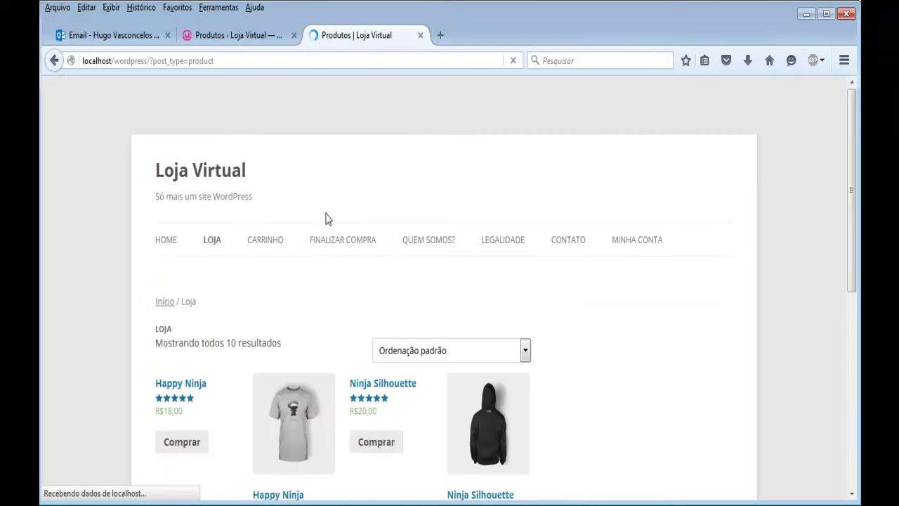
scroll(376, 240, down, 4)
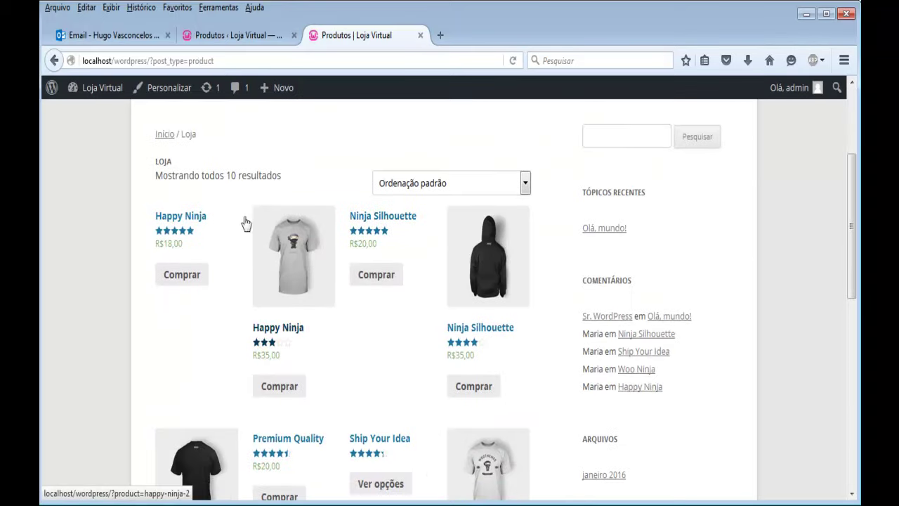
click(435, 184)
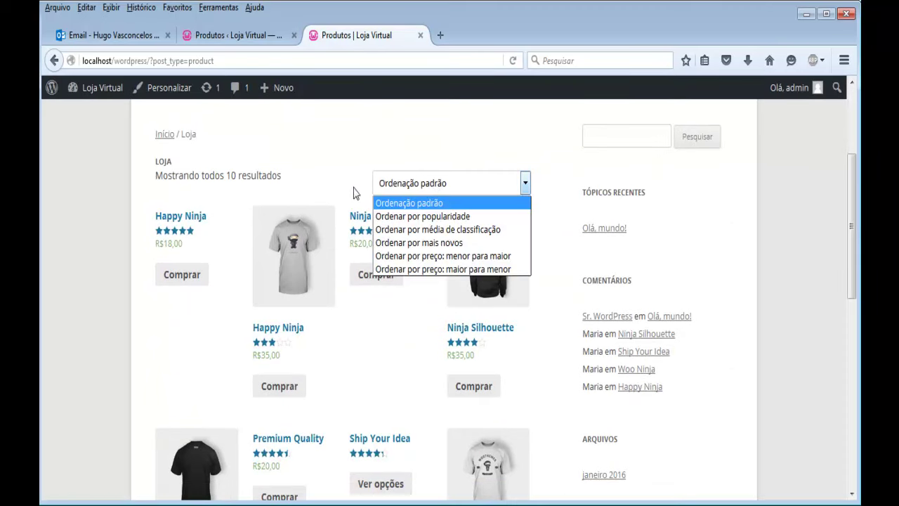
click(418, 216)
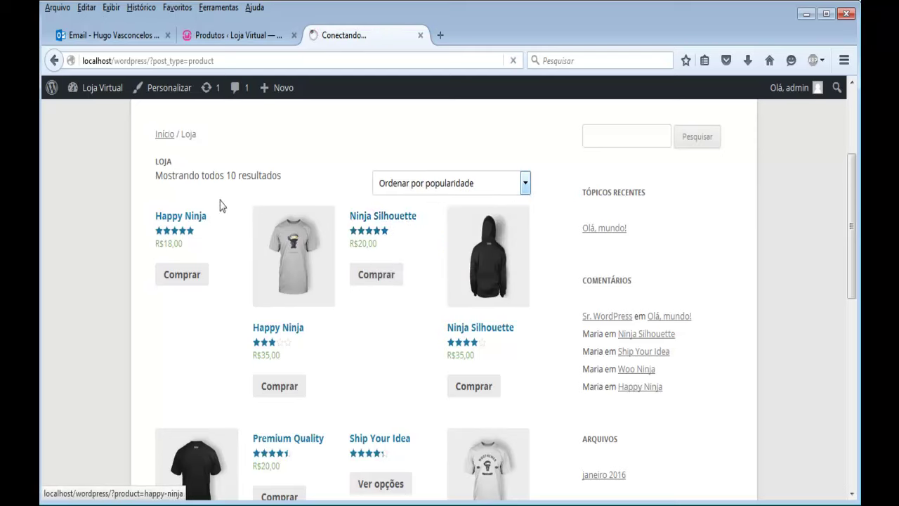
Look through the imported products on the shop page, checking their count, images, ratings and prices.
scroll(414, 210, down, 6)
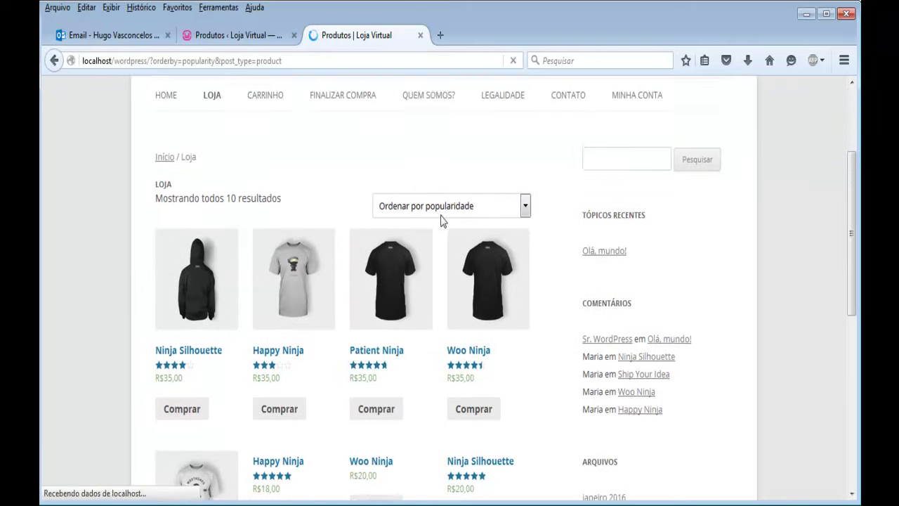
scroll(419, 207, down, 3)
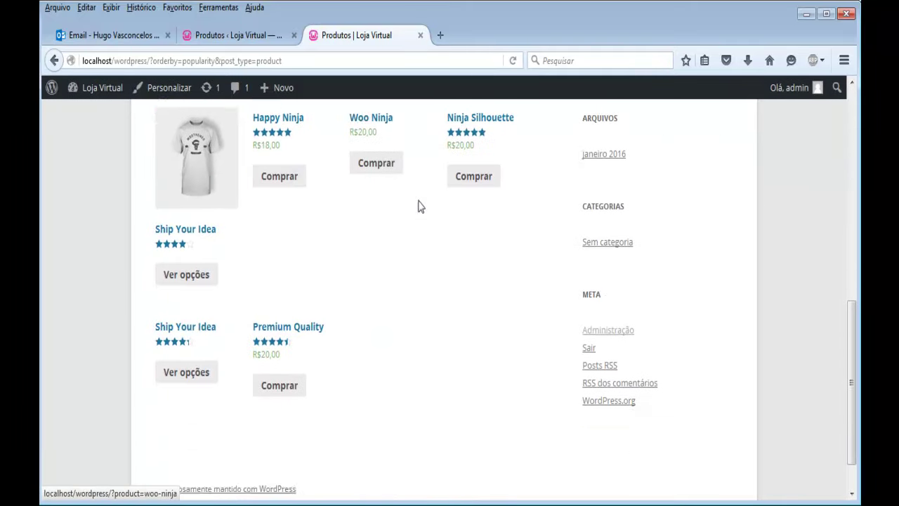
scroll(370, 228, up, 6)
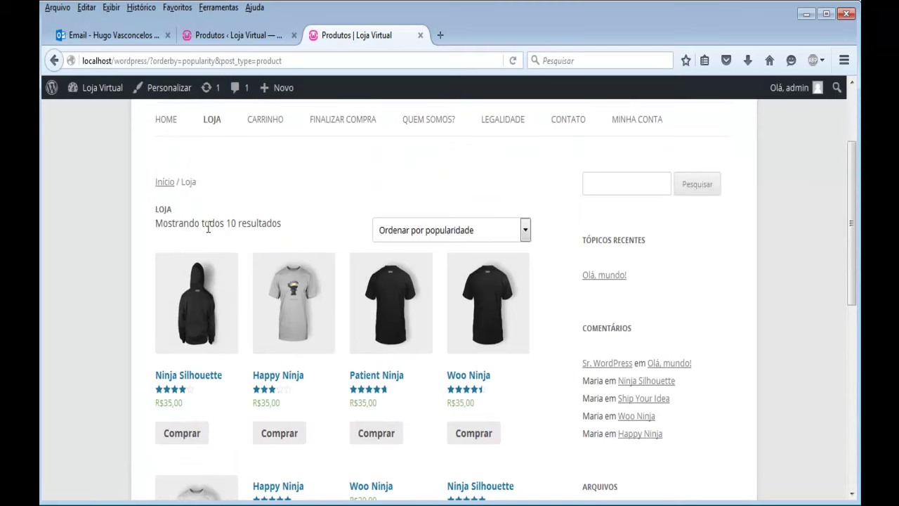
drag(230, 224, 258, 226)
scroll(354, 241, down, 3)
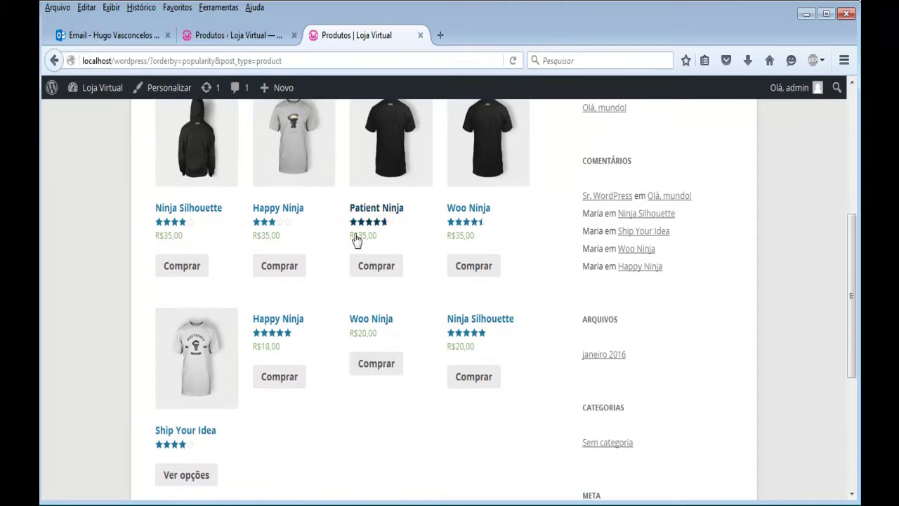
scroll(318, 242, down, 4)
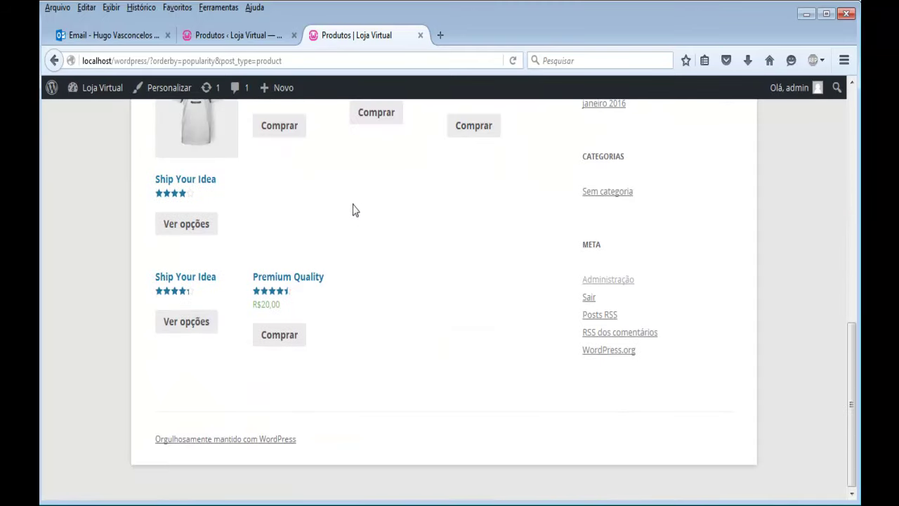
scroll(355, 211, up, 2)
scroll(354, 213, up, 3)
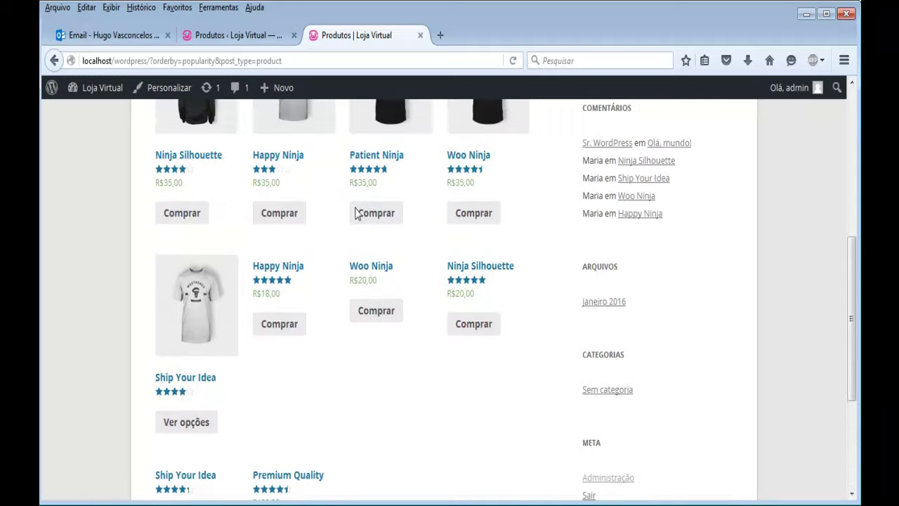
Open the R$35,00 Ninja Silhouette hoodie's product page and view its blue back image enlarged.
scroll(356, 213, up, 3)
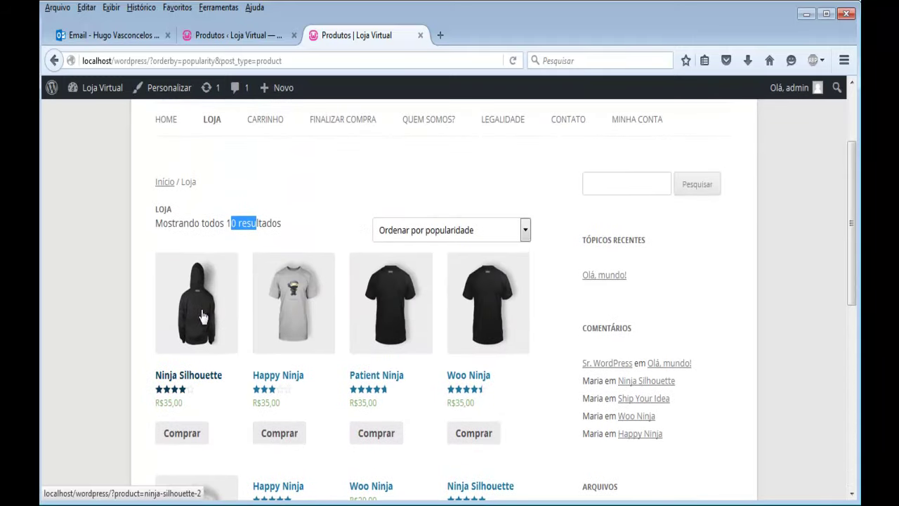
click(199, 316)
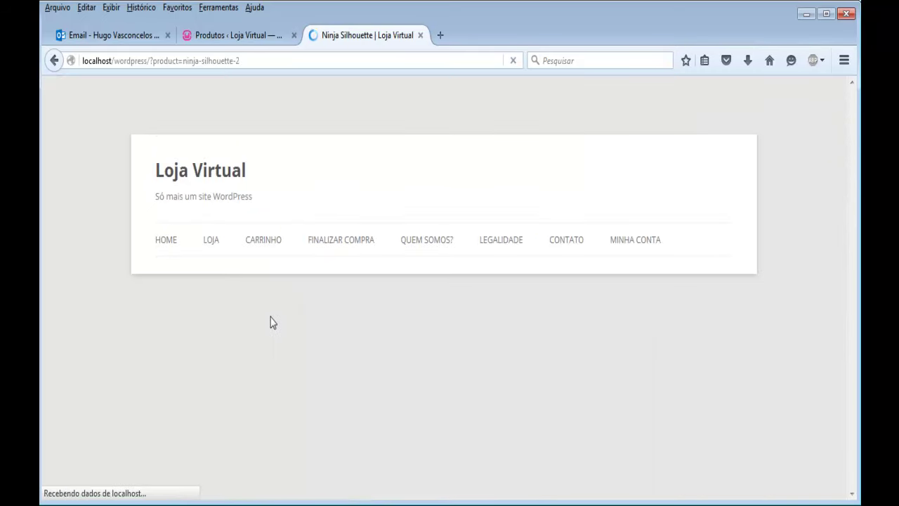
scroll(309, 307, down, 5)
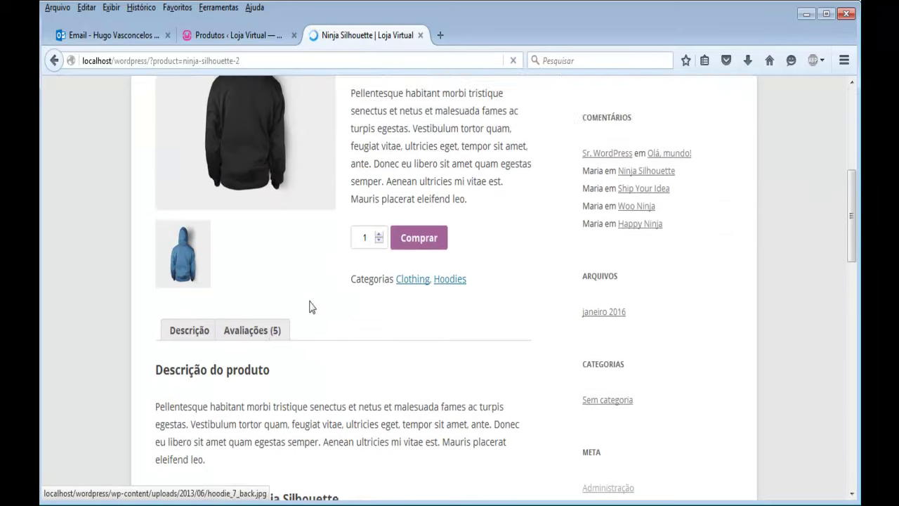
click(182, 252)
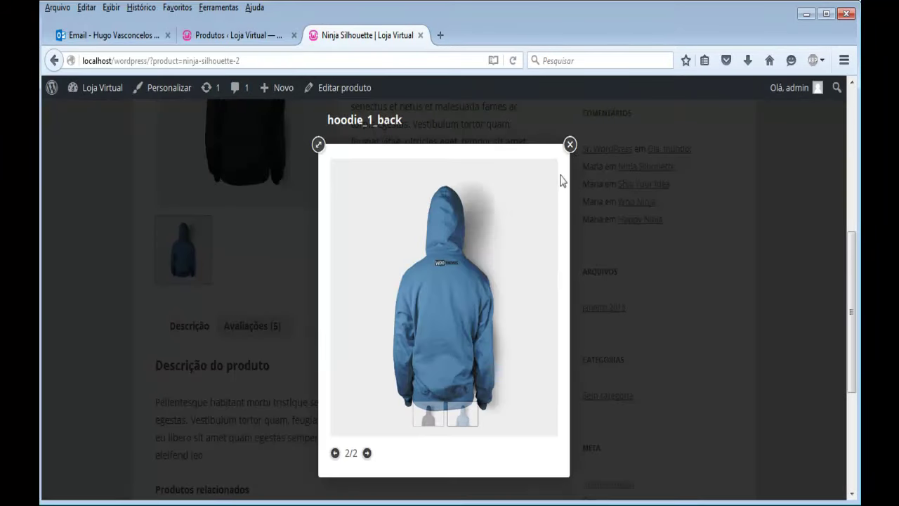
click(569, 146)
Examine the Ninja Silhouette's description, related products and customer reviews on its product page.
scroll(351, 276, down, 5)
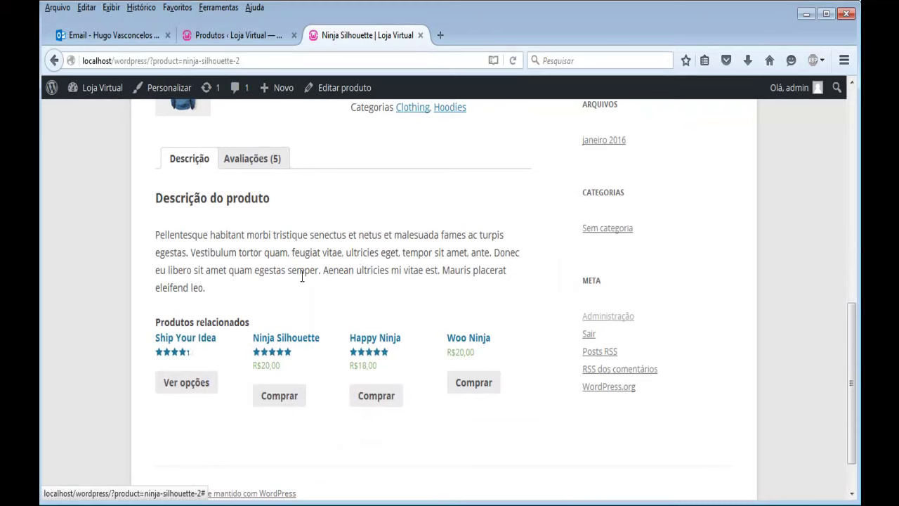
scroll(290, 355, down, 2)
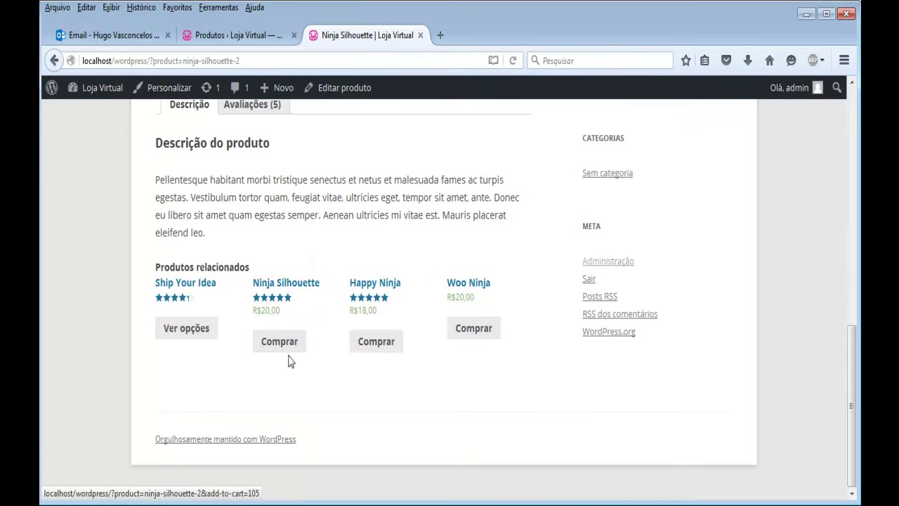
scroll(291, 360, up, 4)
scroll(291, 358, up, 1)
click(257, 274)
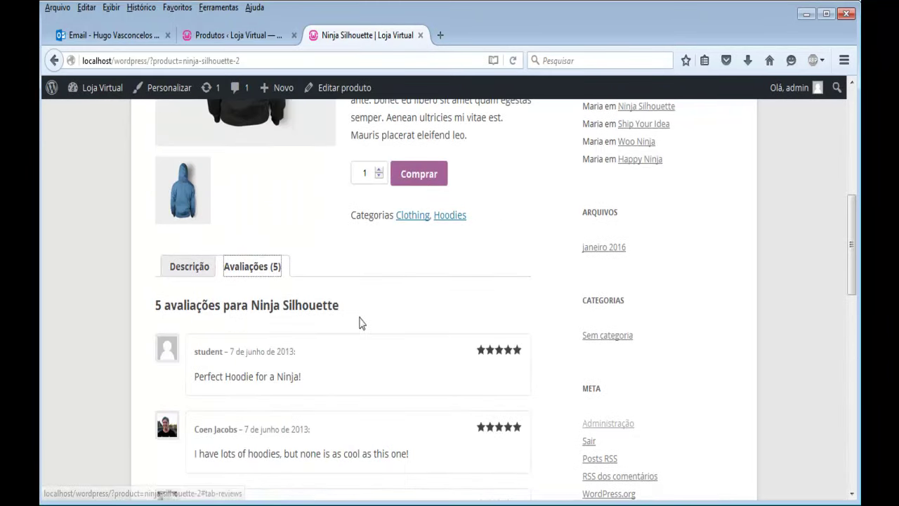
scroll(280, 319, down, 5)
scroll(239, 263, down, 2)
scroll(164, 350, up, 5)
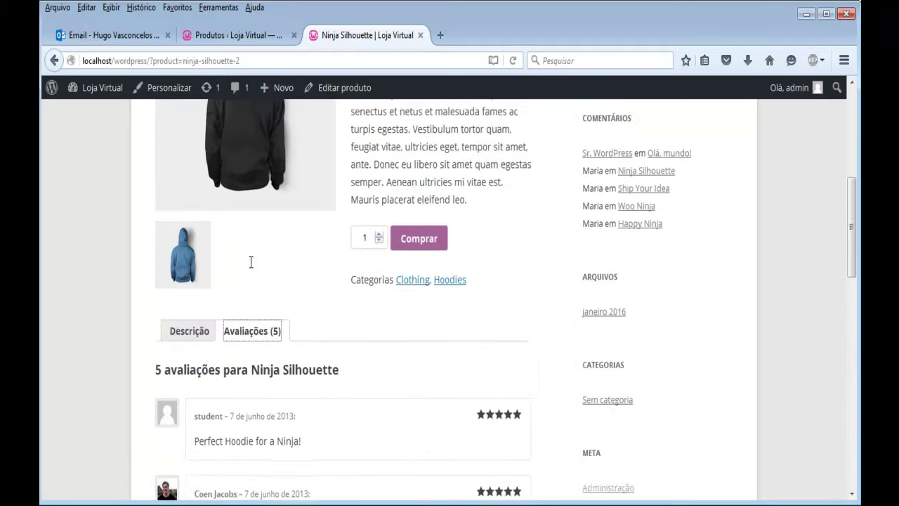
click(174, 355)
scroll(190, 362, down, 4)
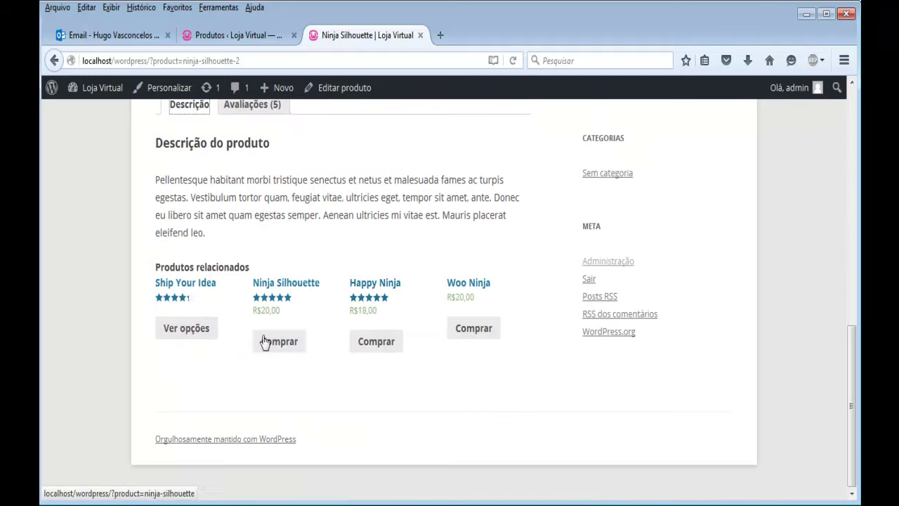
Add one Ninja Silhouette hoodie to the cart from its product page and check the notice above the product.
scroll(474, 256, up, 3)
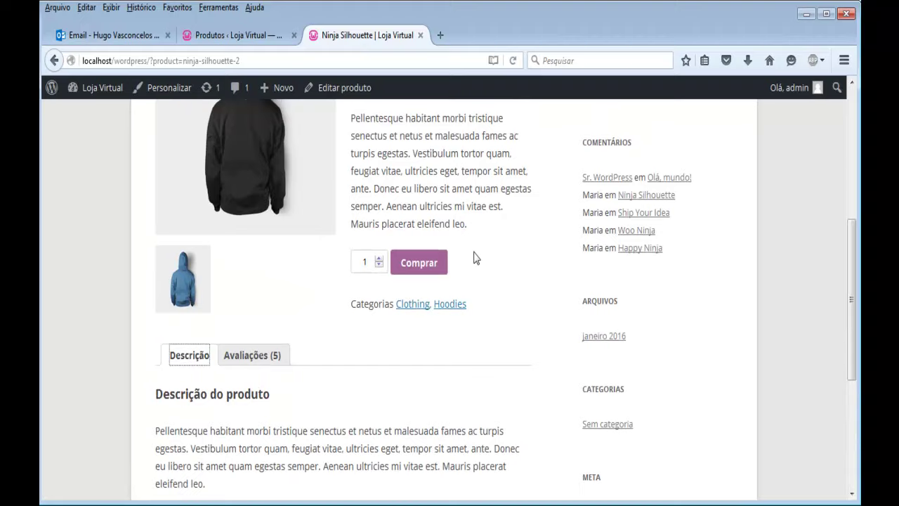
scroll(473, 262, up, 2)
click(417, 429)
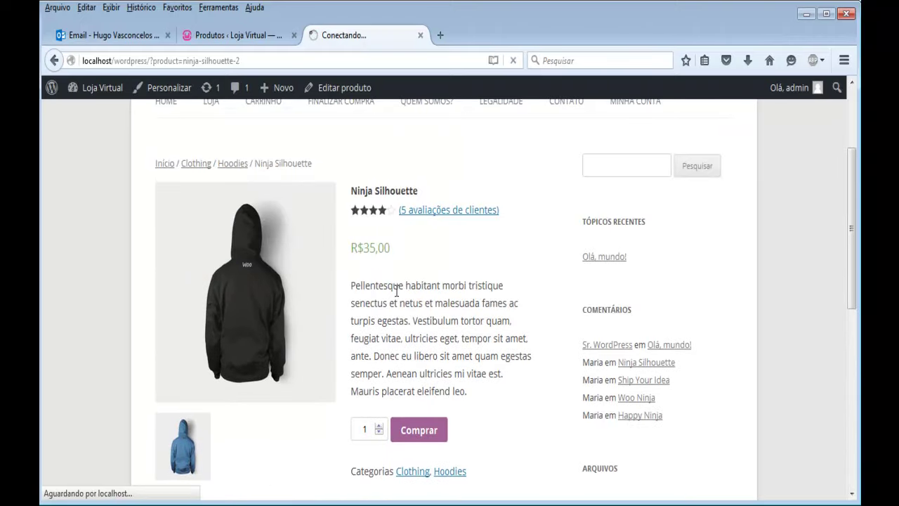
scroll(412, 283, down, 5)
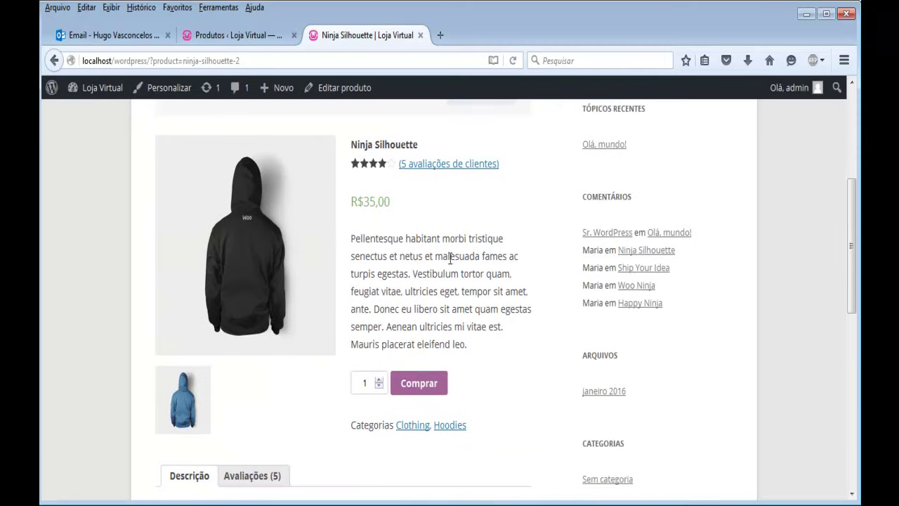
scroll(454, 237, down, 3)
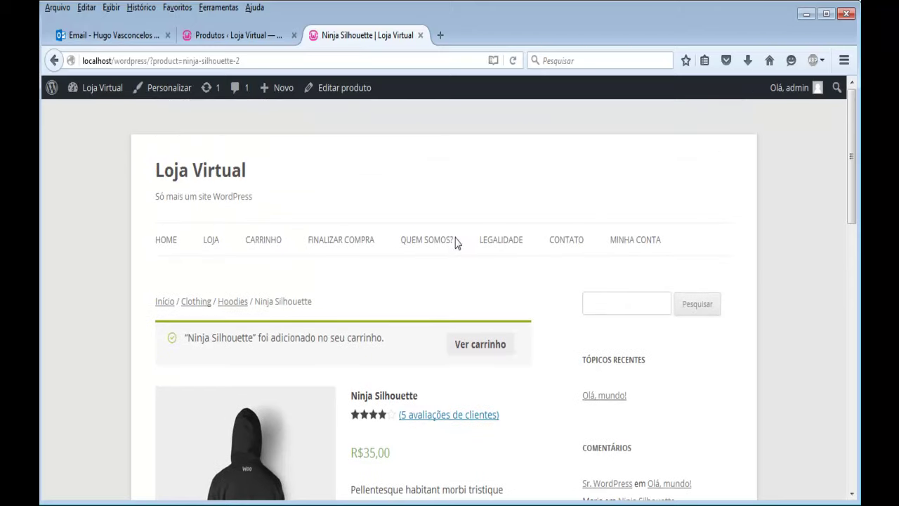
drag(271, 338, 351, 338)
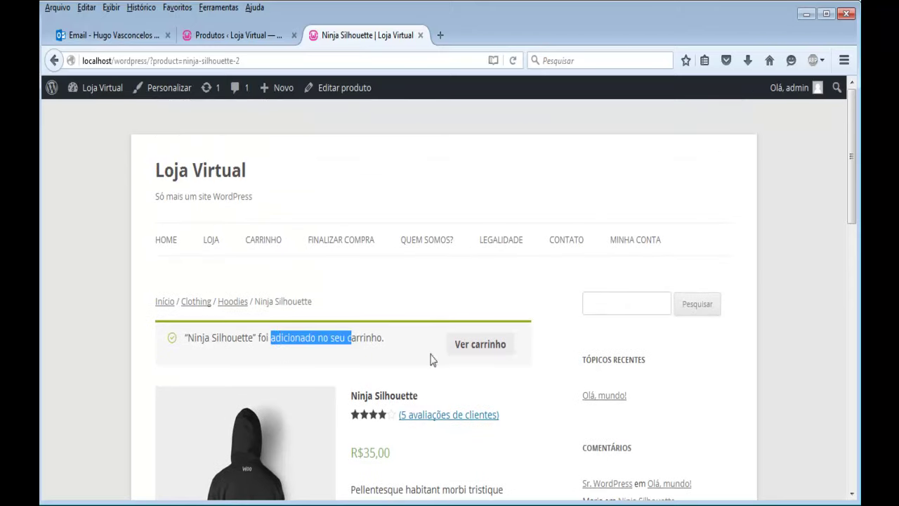
Open the Carrinho page and review the product line, coupon field, cart totals and checkout option.
click(273, 245)
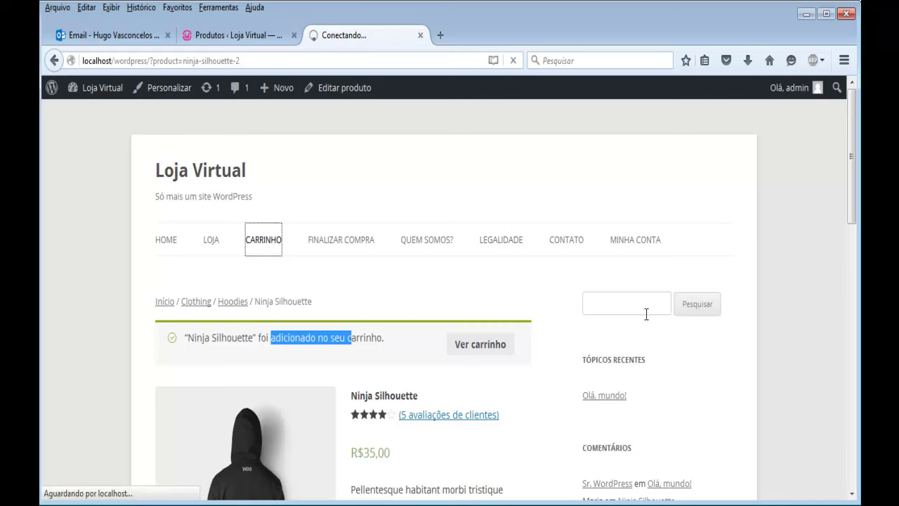
scroll(200, 416, down, 2)
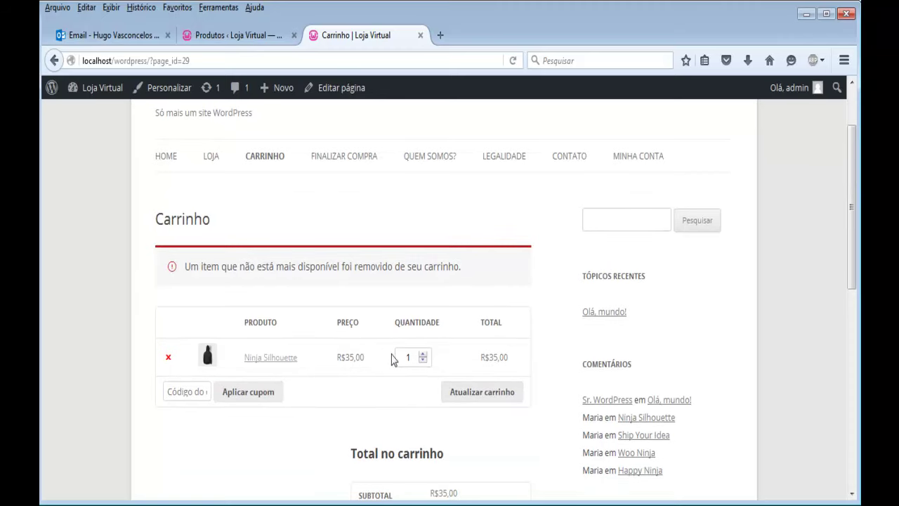
scroll(395, 360, down, 2)
scroll(370, 336, down, 2)
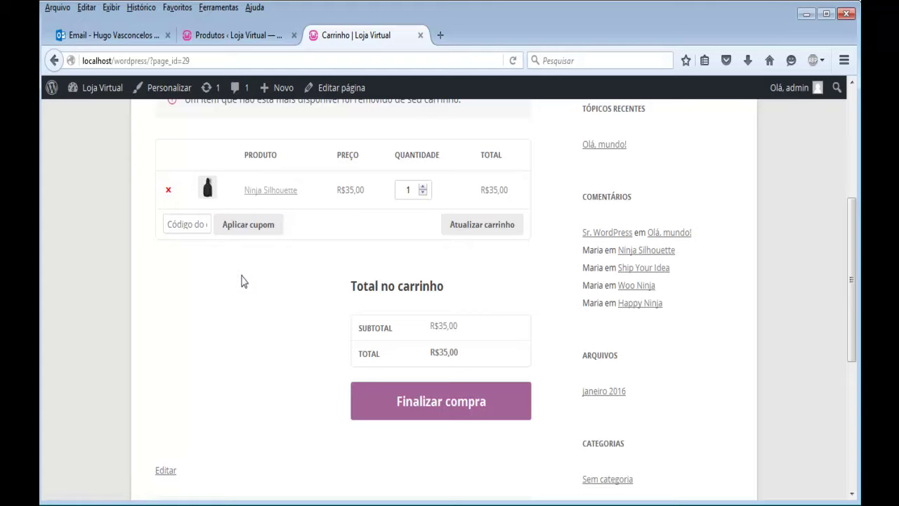
Remove the Ninja Silhouette from the cart and return to the Loja page.
scroll(243, 281, up, 2)
click(168, 273)
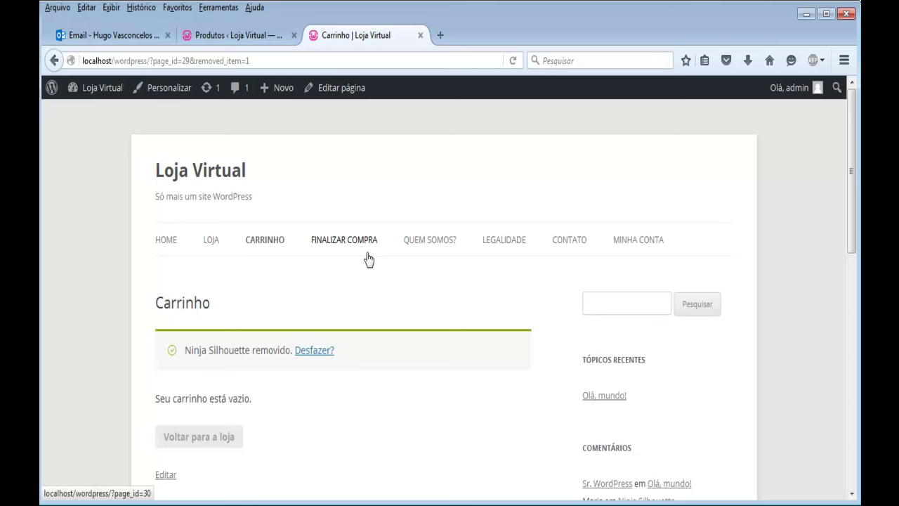
click(208, 254)
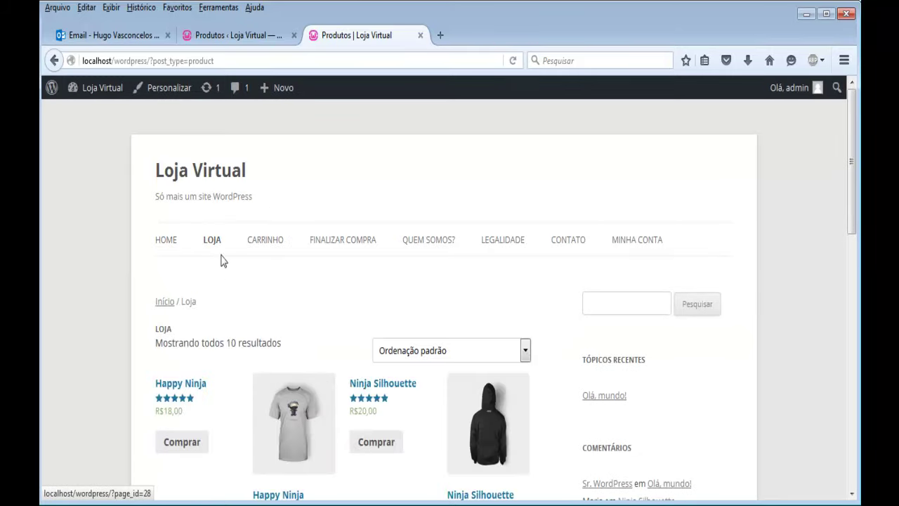
Create and publish a new WordPress page titled Publicações in the admin area, and return to the storefront.
click(232, 42)
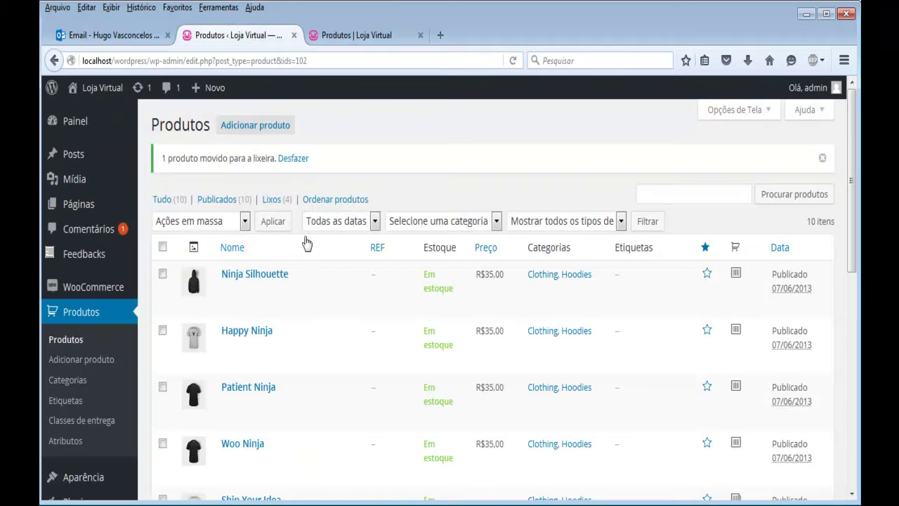
mouse_move(298, 268)
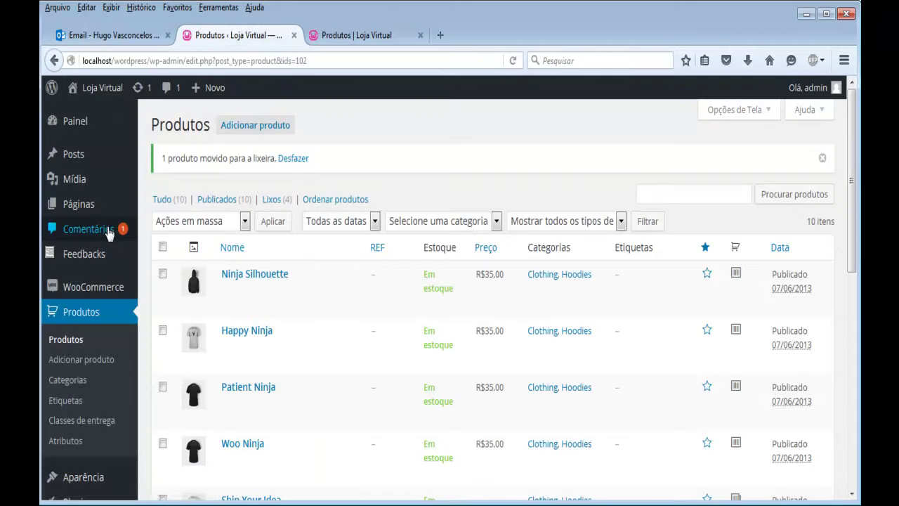
mouse_move(96, 210)
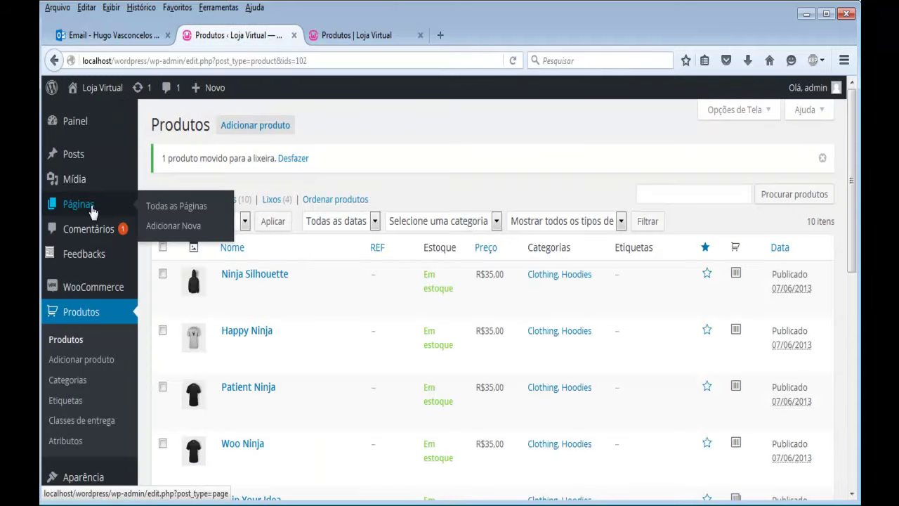
click(175, 226)
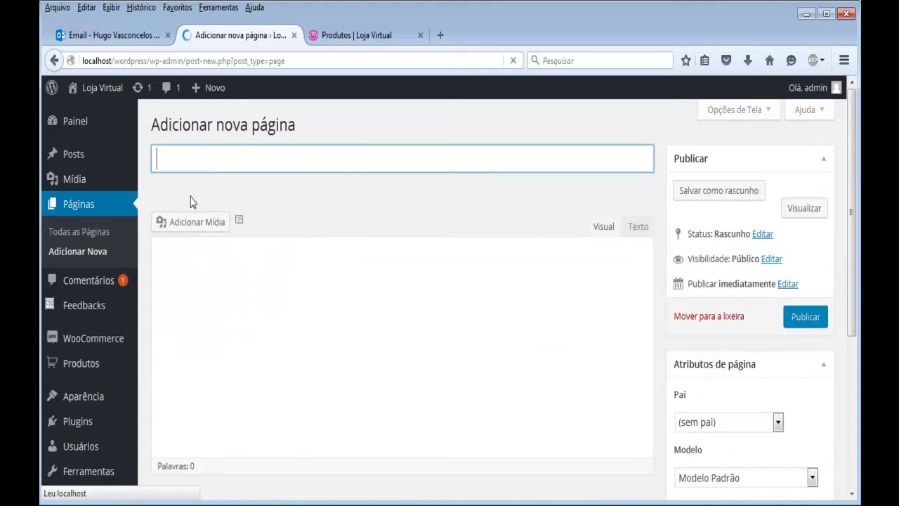
text(Publ)
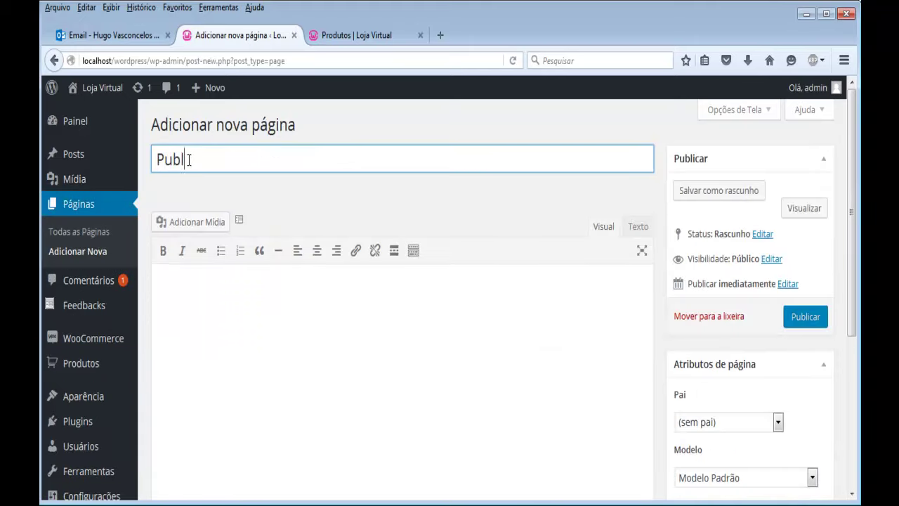
text(icações)
click(801, 317)
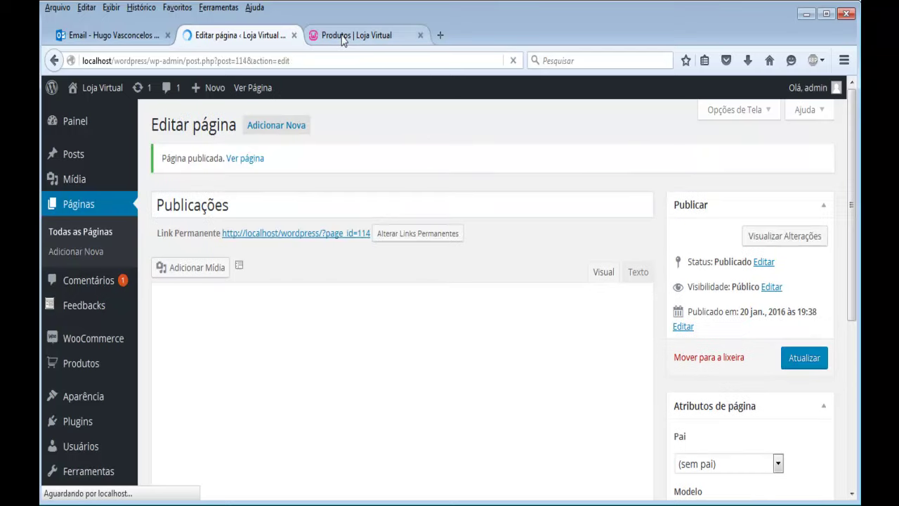
click(343, 36)
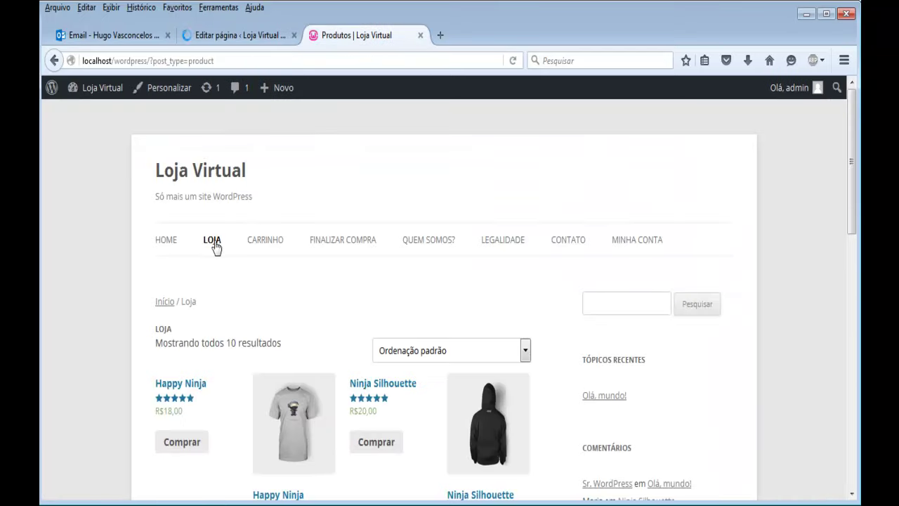